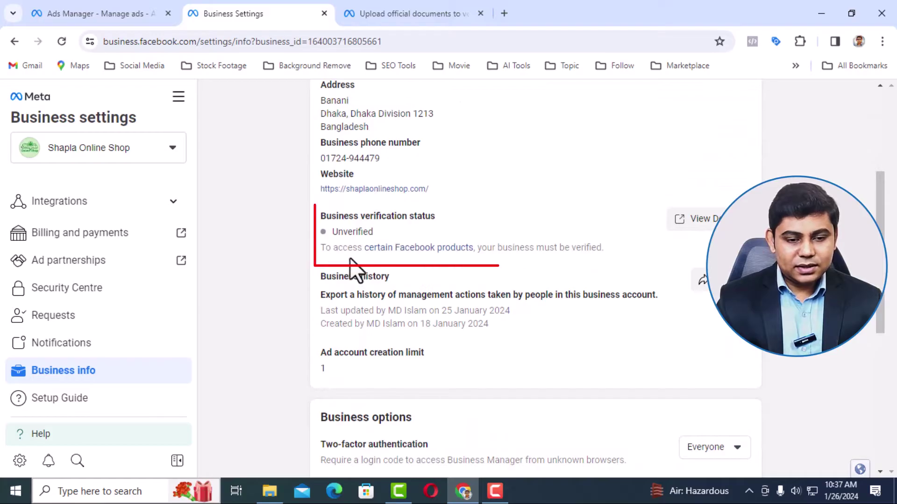
Check the business verification status in the business info and the verification eligibility in the Security Centre
{"action": "left_click_drag", "start_coordinate": [321, 257], "coordinate": [516, 268]}
{"action": "left_click", "coordinate": [624, 255]}
{"action": "left_click_drag", "start_coordinate": [596, 240], "coordinate": [600, 219]}
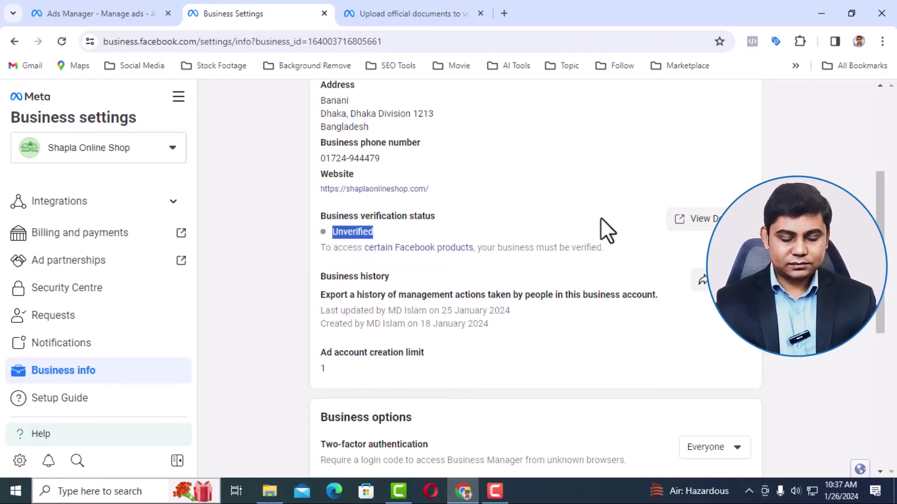
{"action": "left_click", "coordinate": [703, 220]}
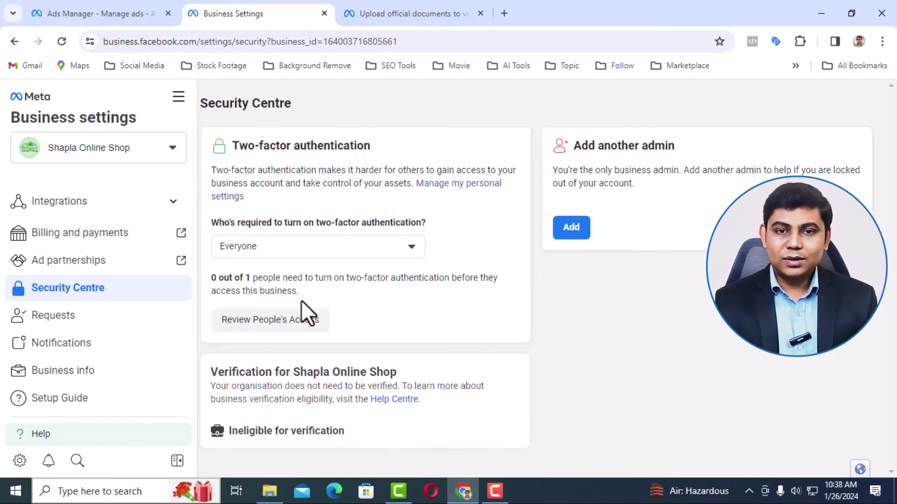
{"action": "left_click_drag", "start_coordinate": [258, 431], "coordinate": [361, 427]}
{"action": "left_click", "coordinate": [361, 427]}
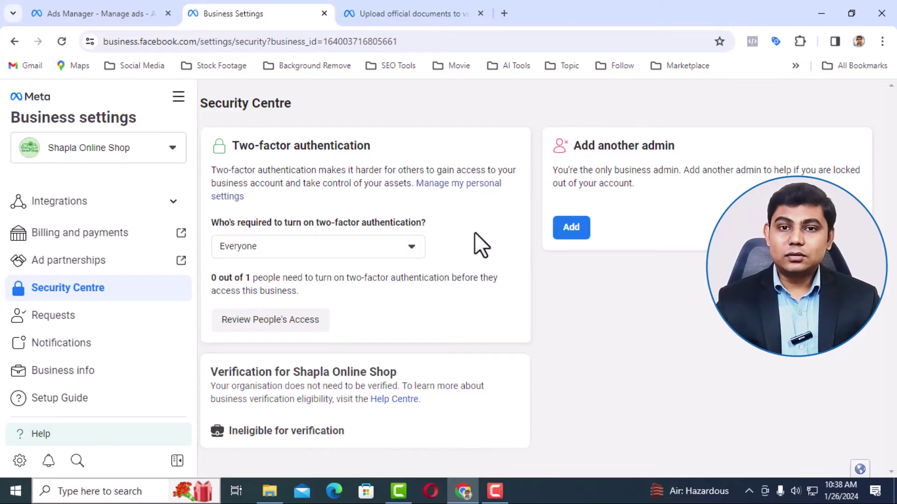
Review the supported languages for business verification, including Bengali and English, in the open help article on uploading official documents
{"action": "left_click", "coordinate": [390, 15]}
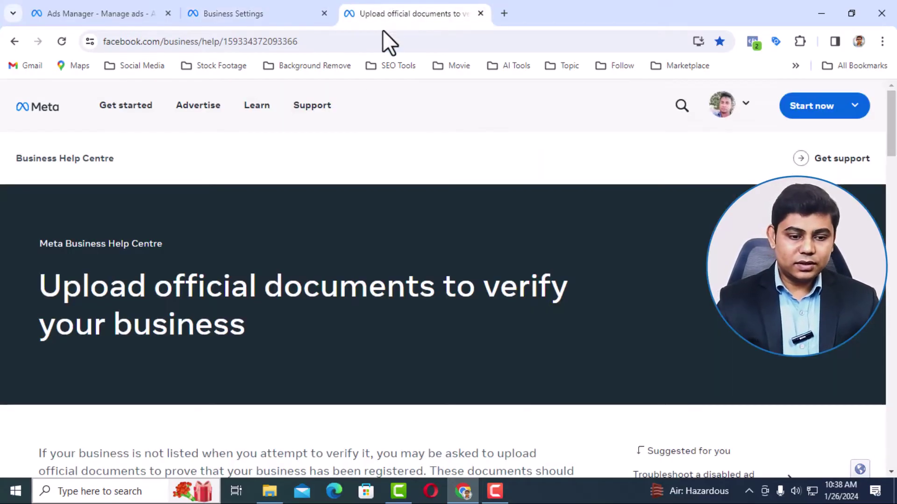
{"action": "scroll", "coordinate": [210, 269], "scroll_direction": "down", "scroll_amount": 5}
{"action": "left_click_drag", "start_coordinate": [176, 248], "coordinate": [485, 262]}
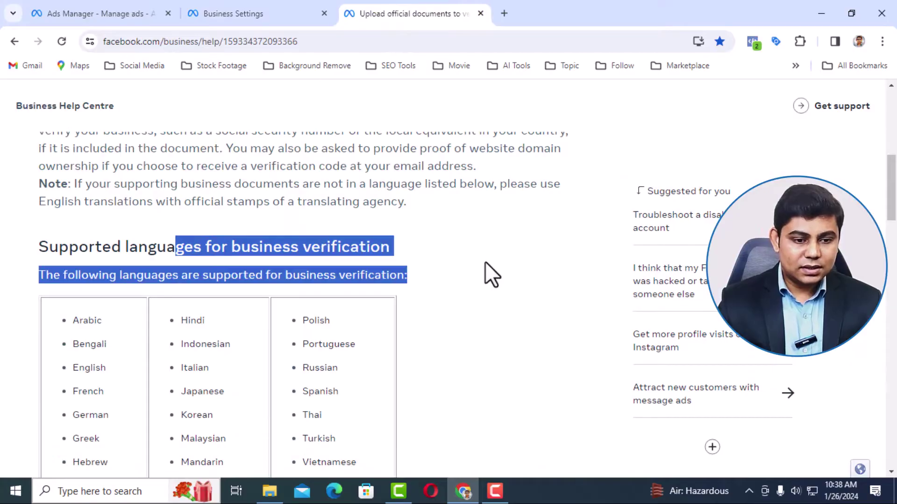
{"action": "scroll", "coordinate": [482, 263], "scroll_direction": "down", "scroll_amount": 3}
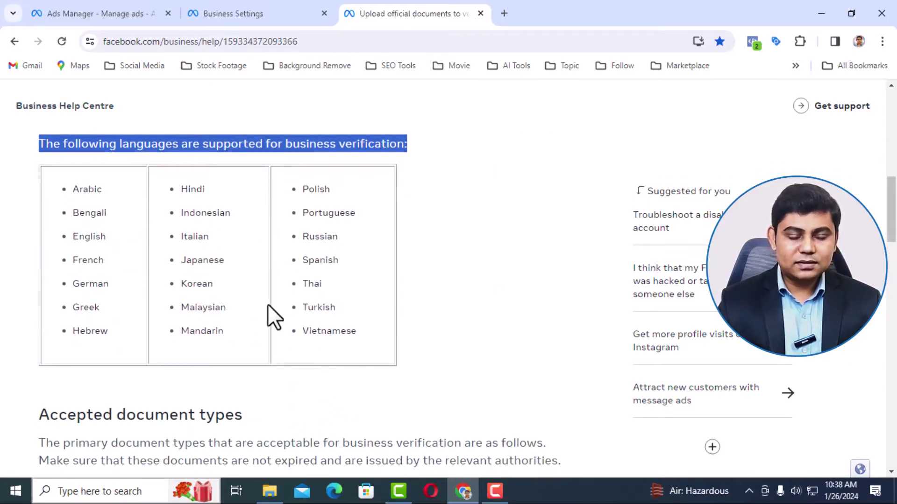
{"action": "left_click", "coordinate": [66, 209]}
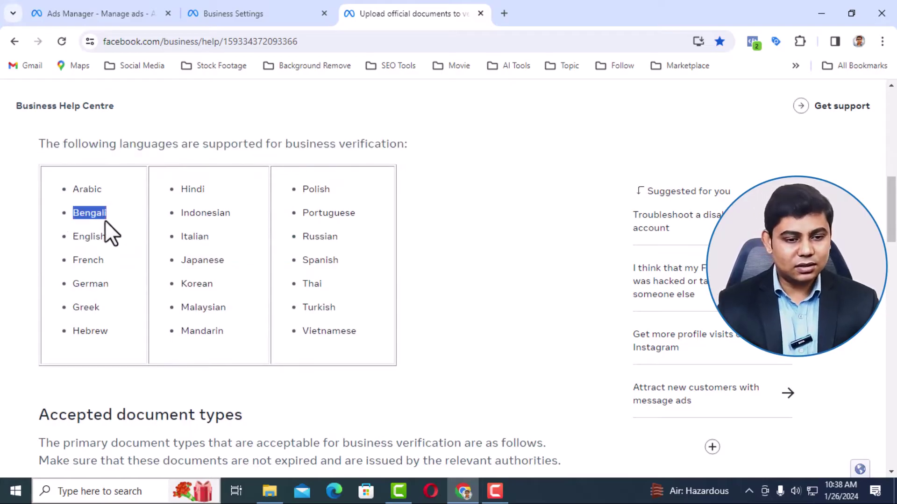
{"action": "left_click_drag", "start_coordinate": [79, 236], "coordinate": [73, 236]}
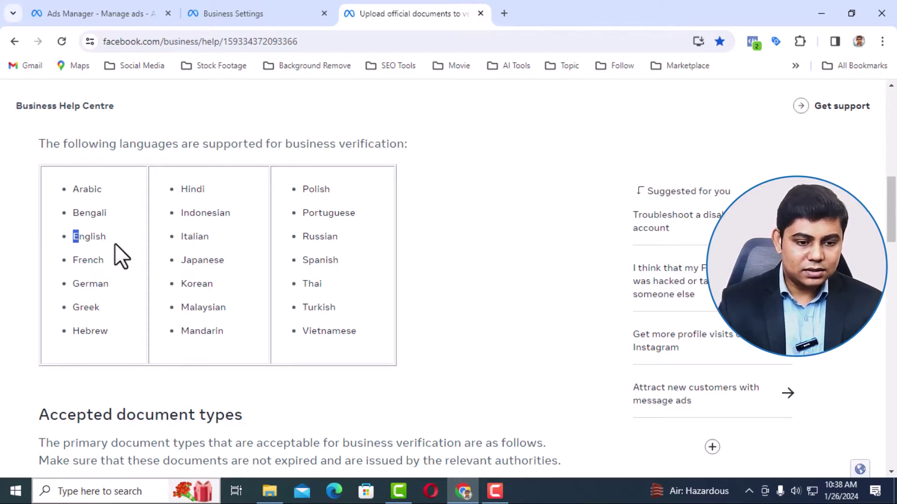
Read the accepted document types, covering the incorporation certificate, business registration or licence, and government-issued tax document
{"action": "scroll", "coordinate": [114, 243], "scroll_direction": "down", "scroll_amount": 4}
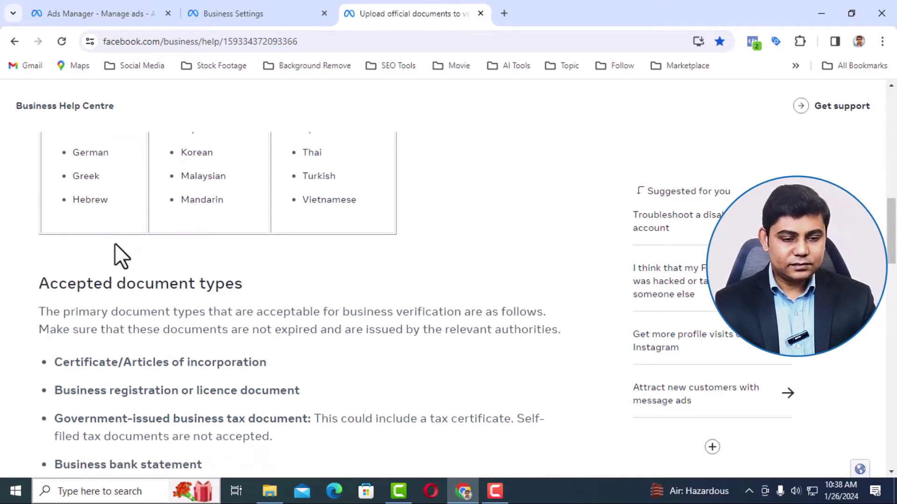
{"action": "left_click_drag", "start_coordinate": [69, 218], "coordinate": [220, 217]}
{"action": "scroll", "coordinate": [188, 236], "scroll_direction": "down", "scroll_amount": 3}
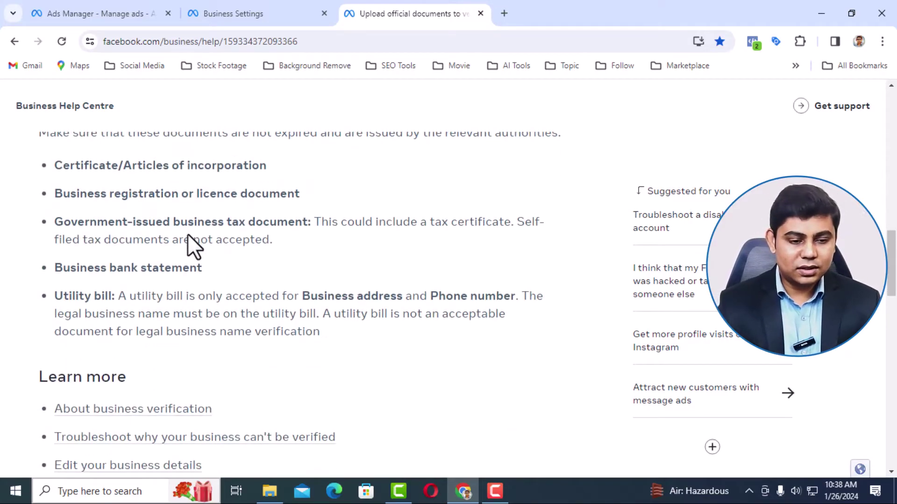
{"action": "scroll", "coordinate": [187, 234], "scroll_direction": "up", "scroll_amount": 2}
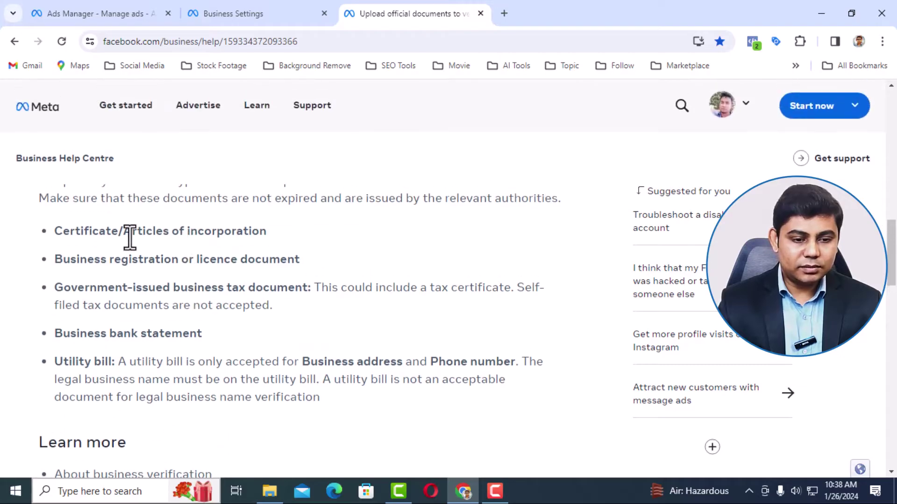
{"action": "left_click_drag", "start_coordinate": [117, 239], "coordinate": [176, 236]}
{"action": "left_click_drag", "start_coordinate": [81, 237], "coordinate": [268, 238]}
{"action": "left_click_drag", "start_coordinate": [113, 259], "coordinate": [332, 257]}
{"action": "left_click_drag", "start_coordinate": [97, 288], "coordinate": [274, 291]}
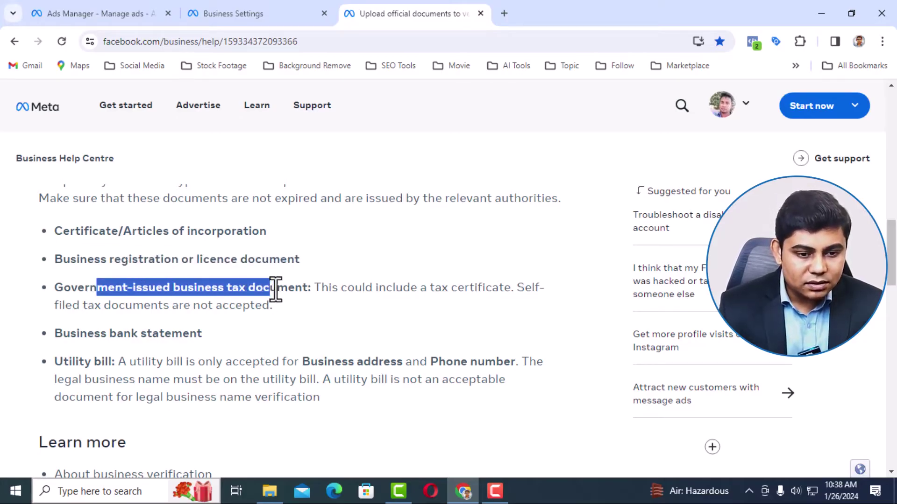
Review the business bank statement and utility bill entries, including the business address and phone number conditions, and close the help article
{"action": "scroll", "coordinate": [274, 290], "scroll_direction": "down", "scroll_amount": 1}
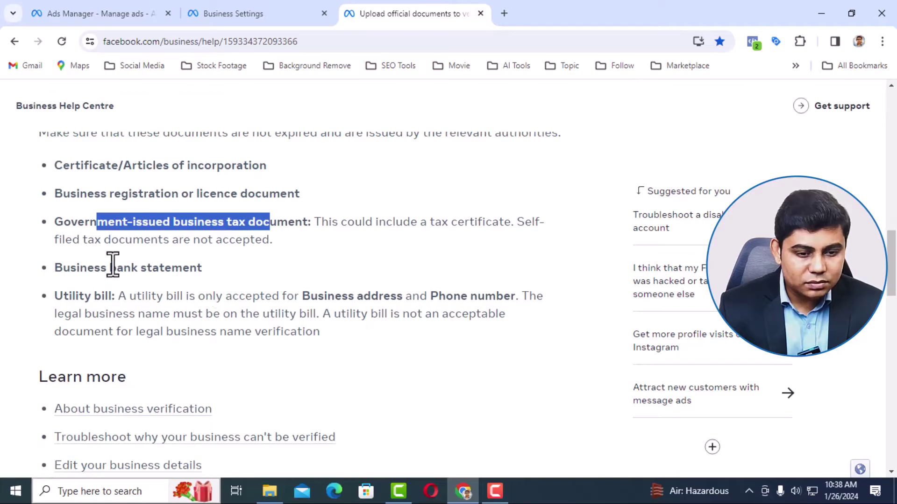
{"action": "left_click_drag", "start_coordinate": [113, 265], "coordinate": [213, 260]}
{"action": "scroll", "coordinate": [220, 260], "scroll_direction": "down", "scroll_amount": 1}
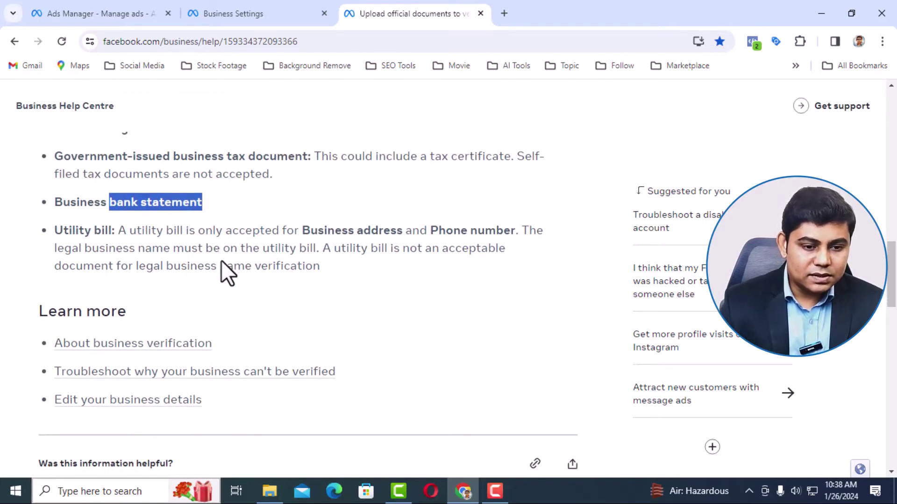
{"action": "left_click_drag", "start_coordinate": [85, 234], "coordinate": [97, 232]}
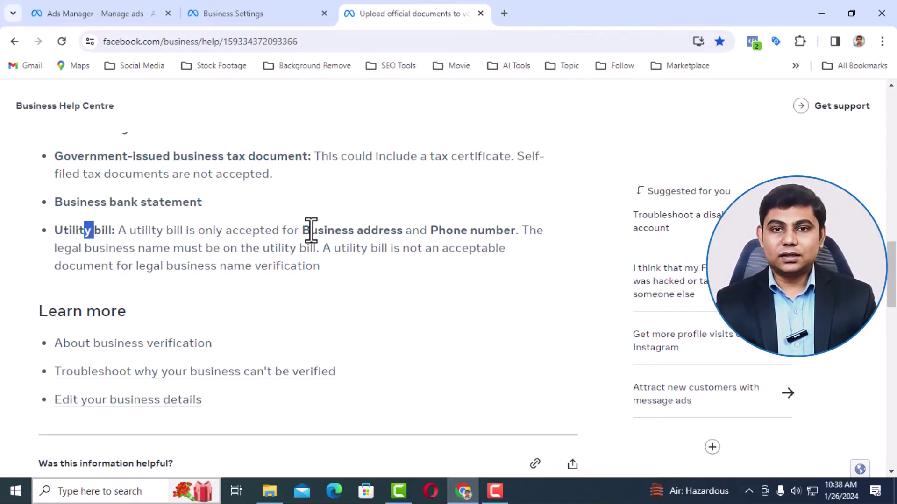
{"action": "left_click_drag", "start_coordinate": [304, 230], "coordinate": [510, 231]}
{"action": "left_click", "coordinate": [438, 232]}
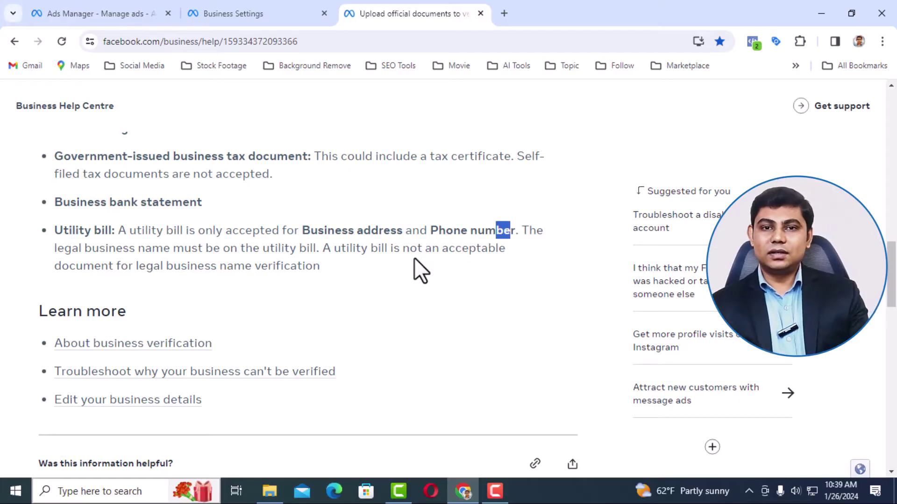
{"action": "scroll", "coordinate": [414, 257], "scroll_direction": "down", "scroll_amount": 1}
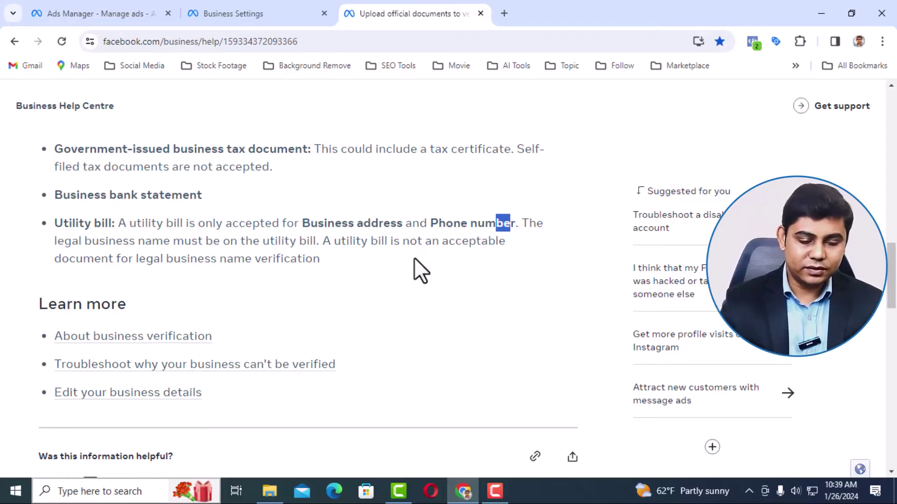
{"action": "left_click", "coordinate": [148, 280]}
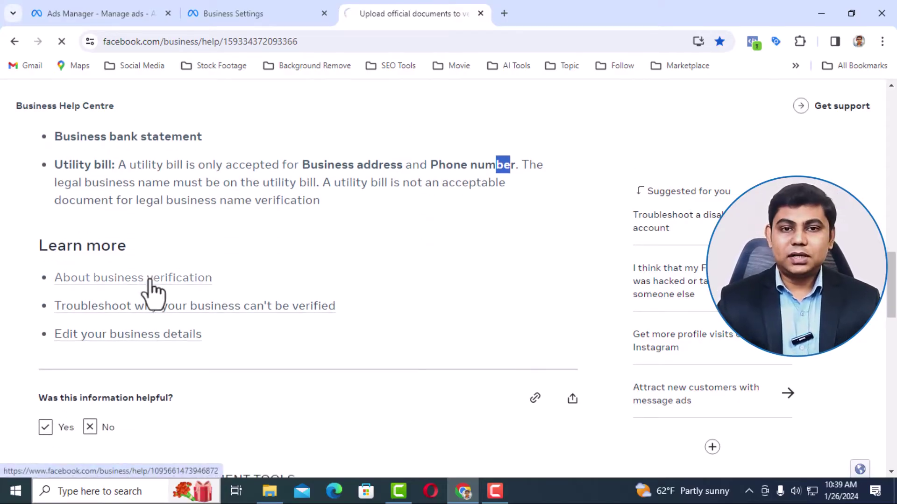
{"action": "key", "text": "ctrl+w"}
Open the business's Apps settings and start the account confirmation required for creating a new app ID
{"action": "left_click", "coordinate": [53, 192]}
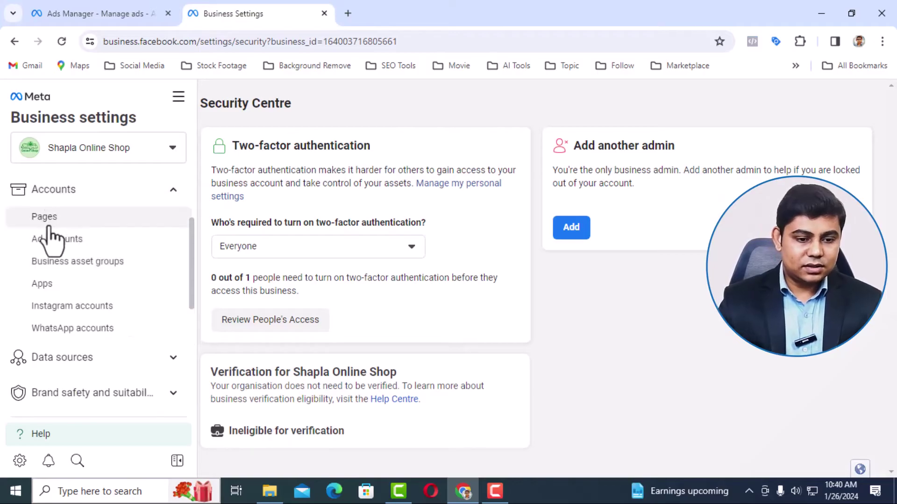
{"action": "left_click", "coordinate": [47, 285]}
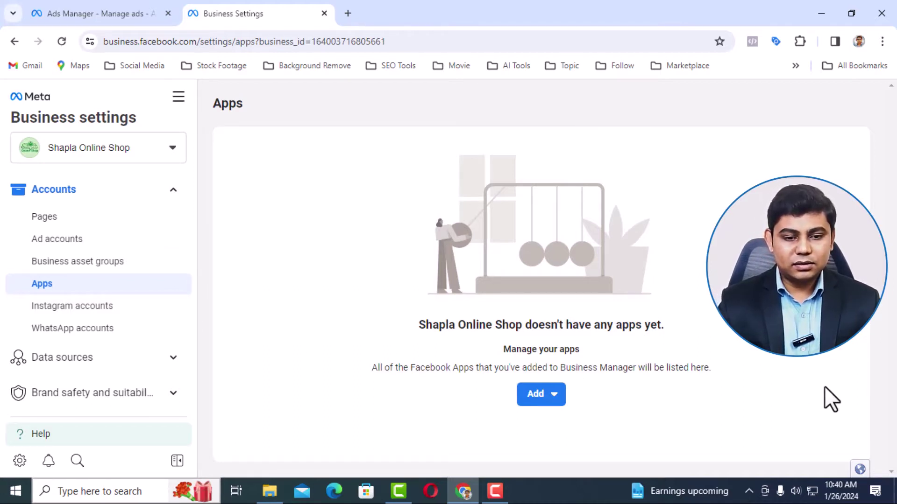
{"action": "left_click", "coordinate": [541, 394]}
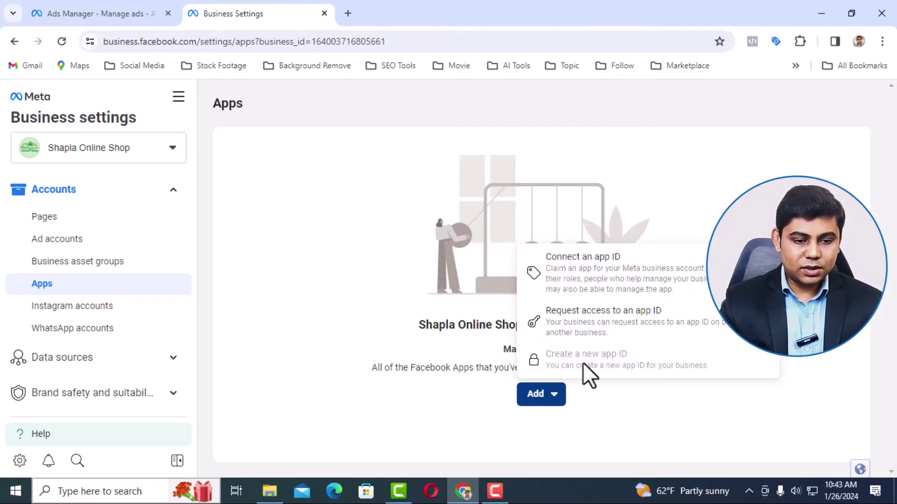
{"action": "mouse_move", "coordinate": [584, 362]}
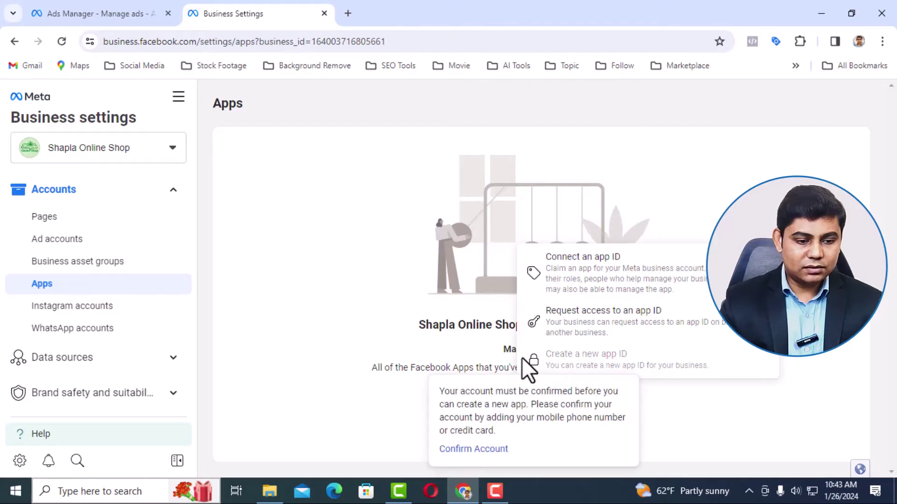
{"action": "mouse_move", "coordinate": [533, 361]}
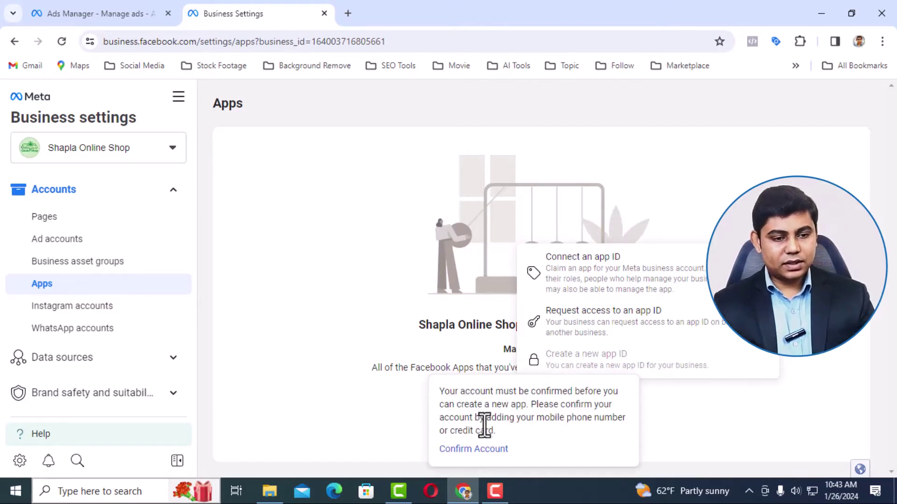
{"action": "left_click", "coordinate": [467, 448]}
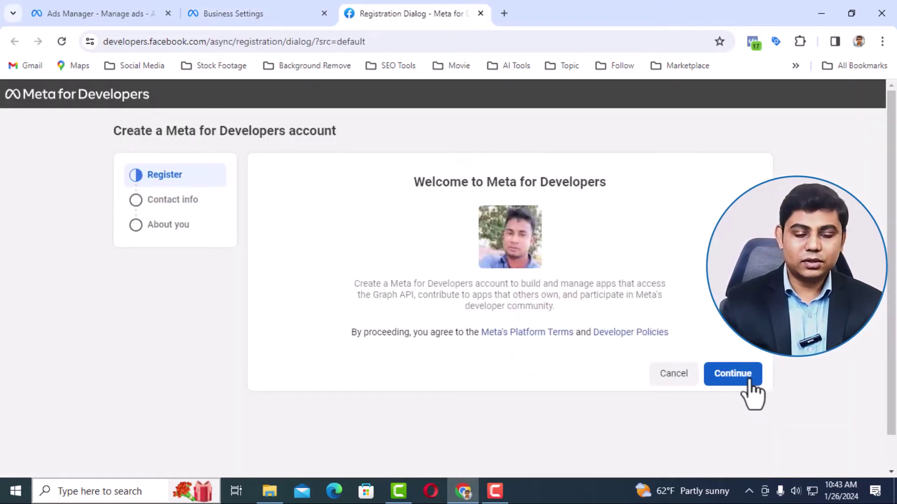
Continue the Meta for Developers registration, agree to marketing communications and confirm the primary email
{"action": "left_click", "coordinate": [747, 380]}
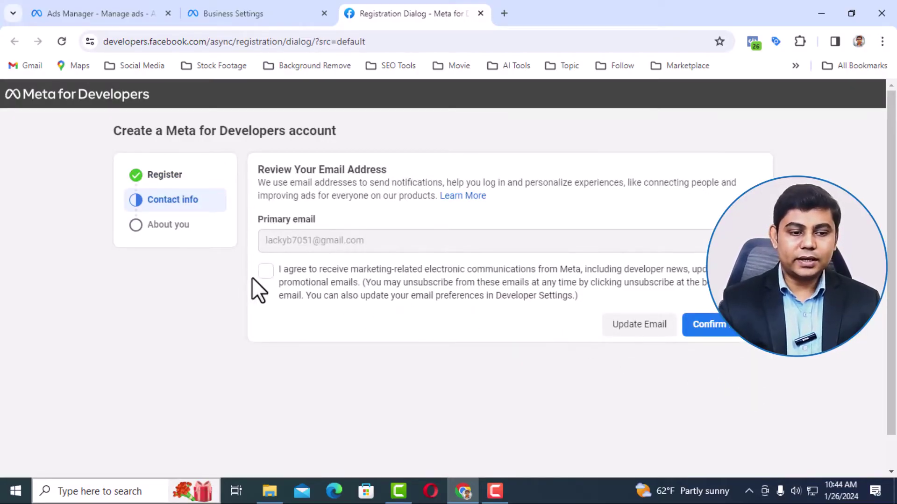
{"action": "left_click", "coordinate": [265, 273]}
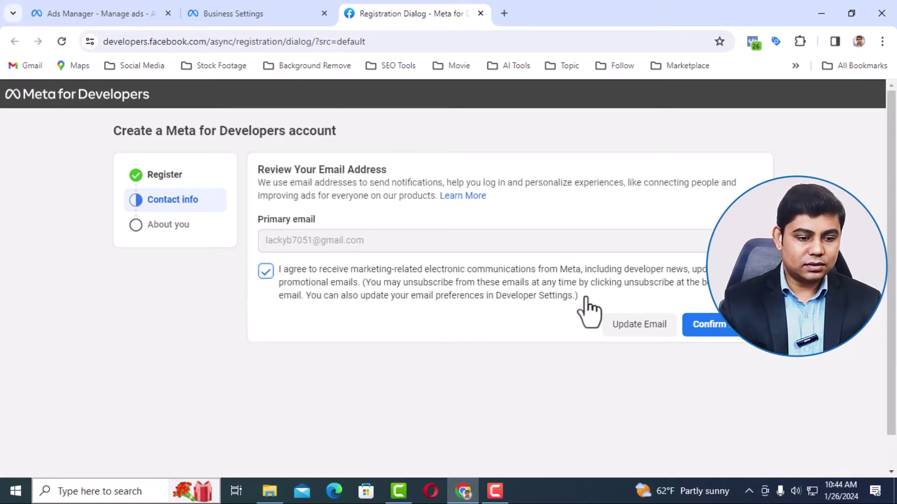
{"action": "left_click", "coordinate": [723, 326]}
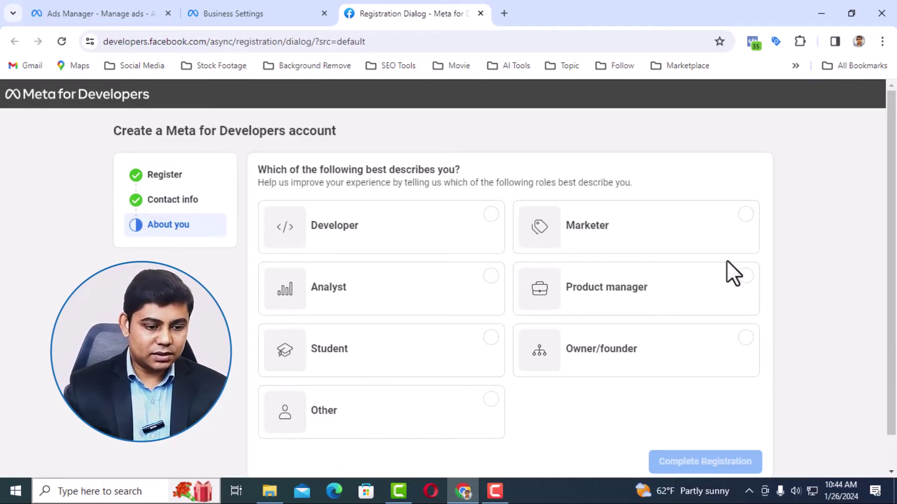
Choose Marketer as the role and complete the developer registration
{"action": "left_click", "coordinate": [724, 239]}
{"action": "scroll", "coordinate": [767, 231], "scroll_direction": "down", "scroll_amount": 1}
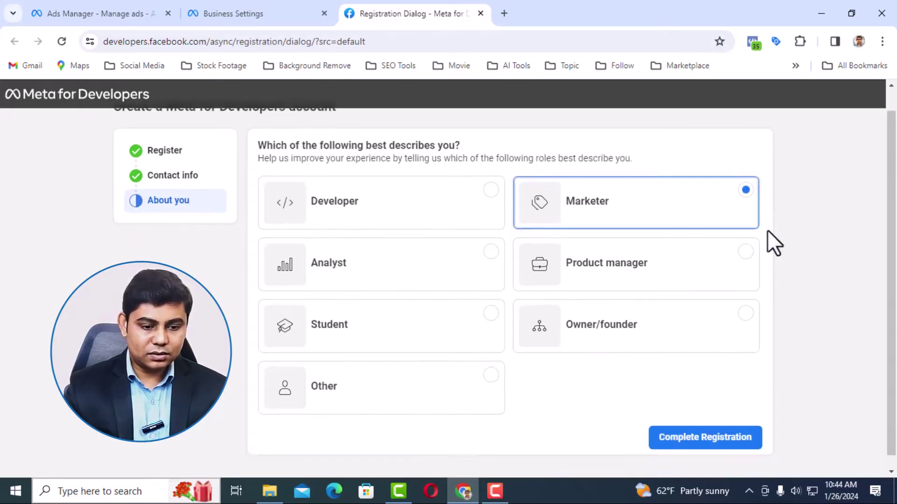
{"action": "left_click", "coordinate": [718, 431]}
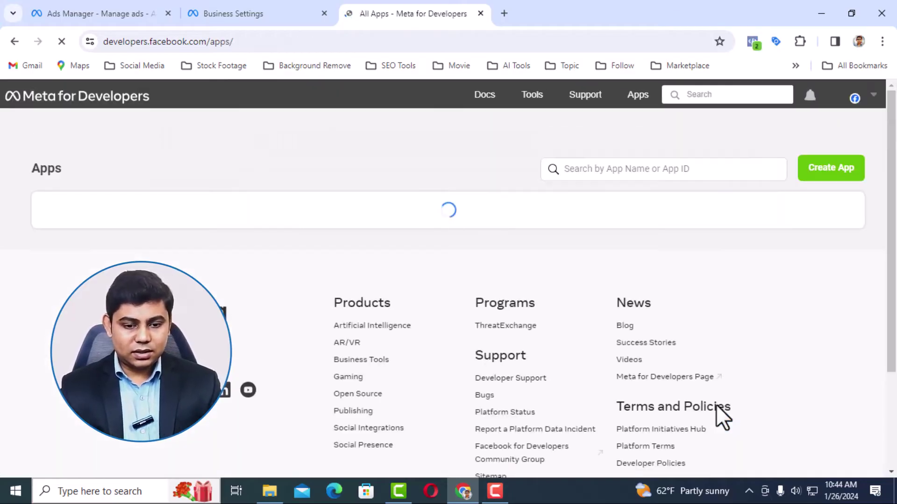
Start creating a new app, dismiss the introduction and continue with the Other use case
{"action": "scroll", "coordinate": [646, 323], "scroll_direction": "down", "scroll_amount": 1}
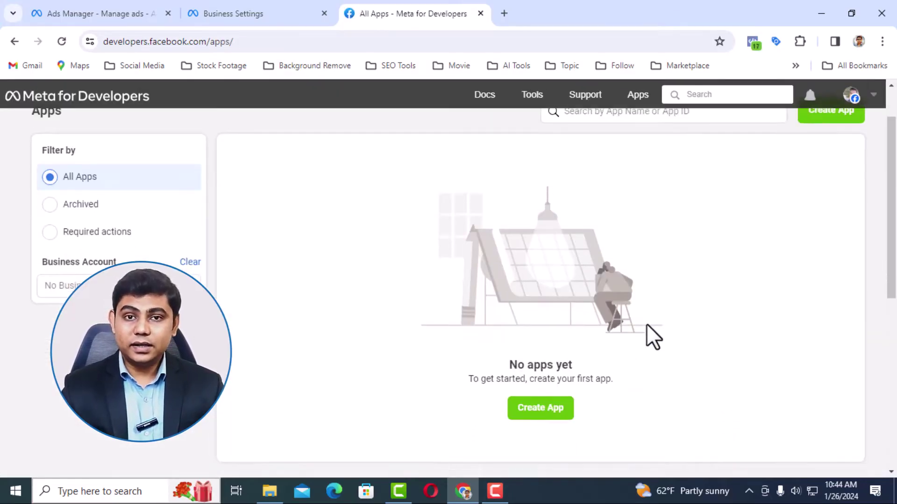
{"action": "left_click", "coordinate": [531, 401]}
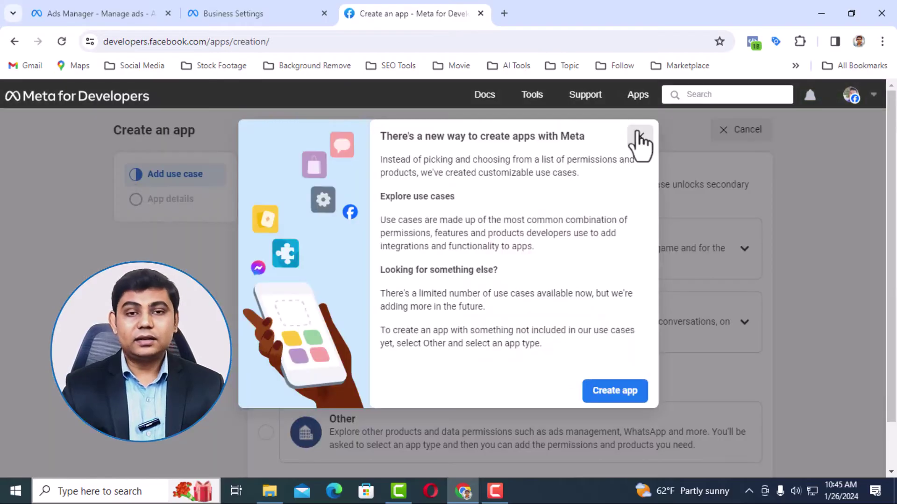
{"action": "left_click", "coordinate": [639, 140]}
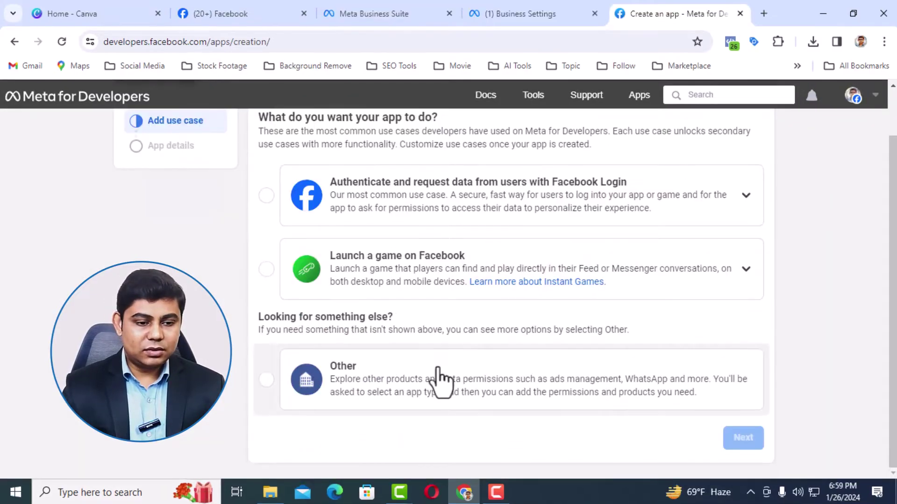
{"action": "left_click", "coordinate": [437, 383]}
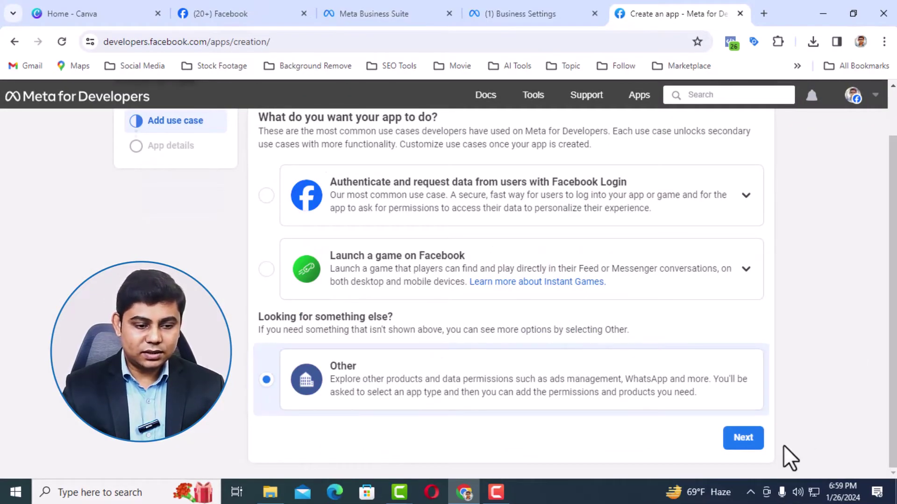
{"action": "left_click", "coordinate": [747, 440]}
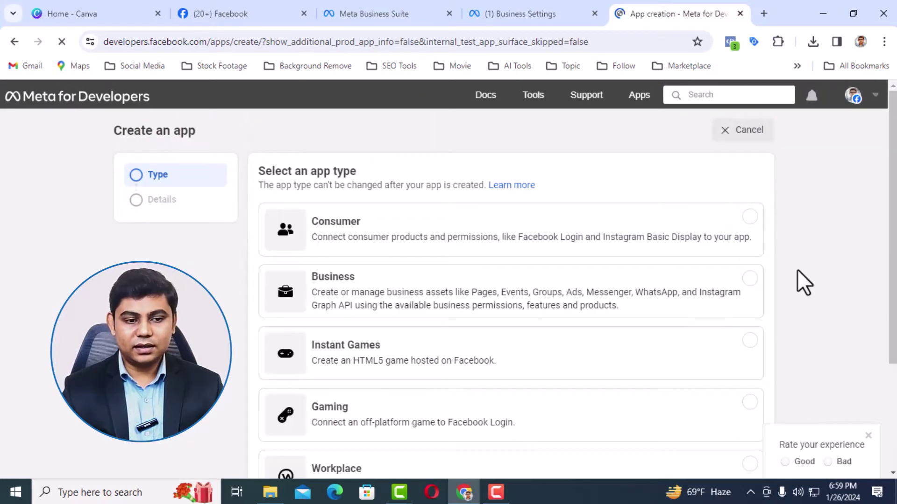
Select Business as the app type and continue to the app details
{"action": "scroll", "coordinate": [710, 240], "scroll_direction": "down", "scroll_amount": 1}
{"action": "left_click", "coordinate": [709, 231]}
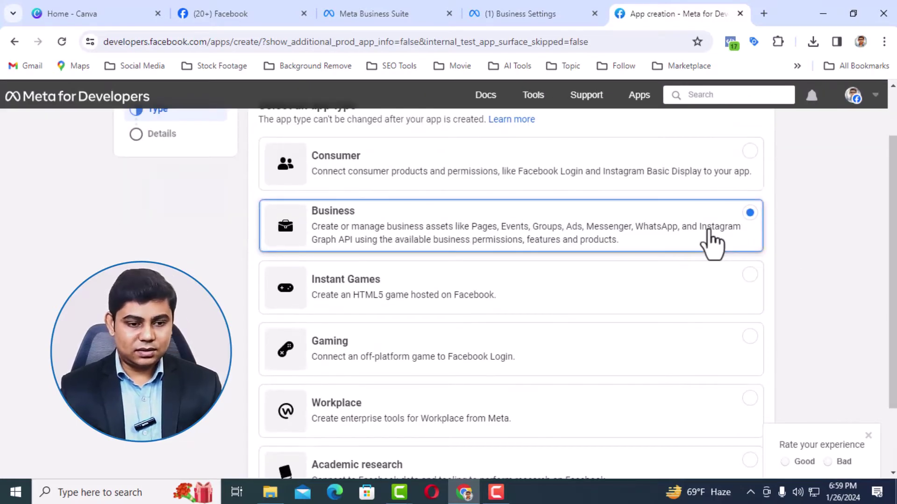
{"action": "scroll", "coordinate": [814, 294], "scroll_direction": "down", "scroll_amount": 2}
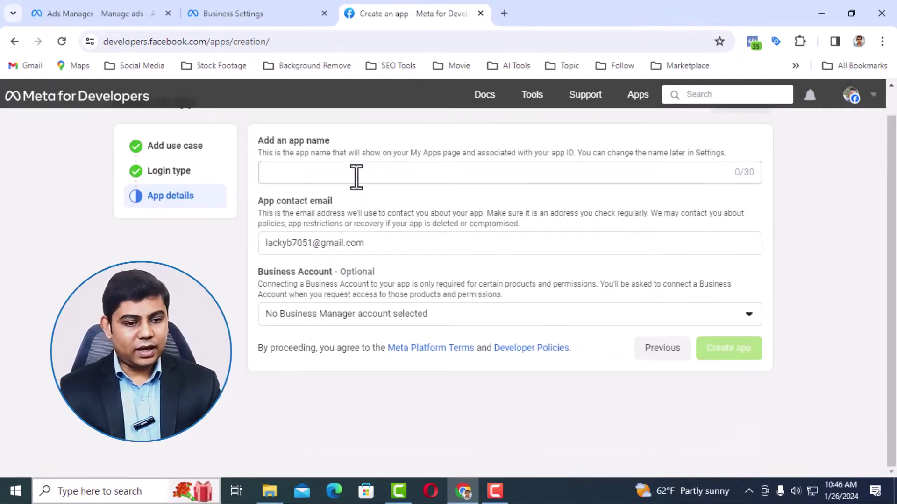
Create the app as Online Shop under the Shapla Online Shop business account and submit the account password
{"action": "left_click", "coordinate": [357, 177]}
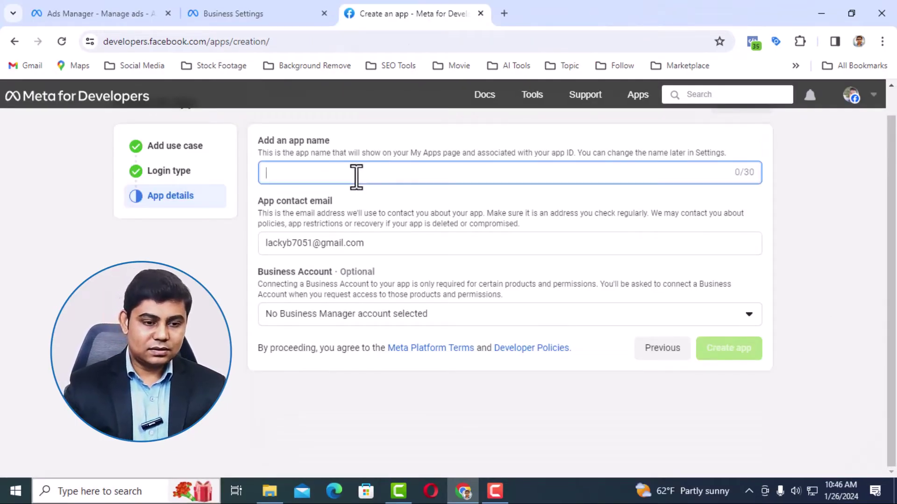
{"action": "type", "text": "Online Shop"}
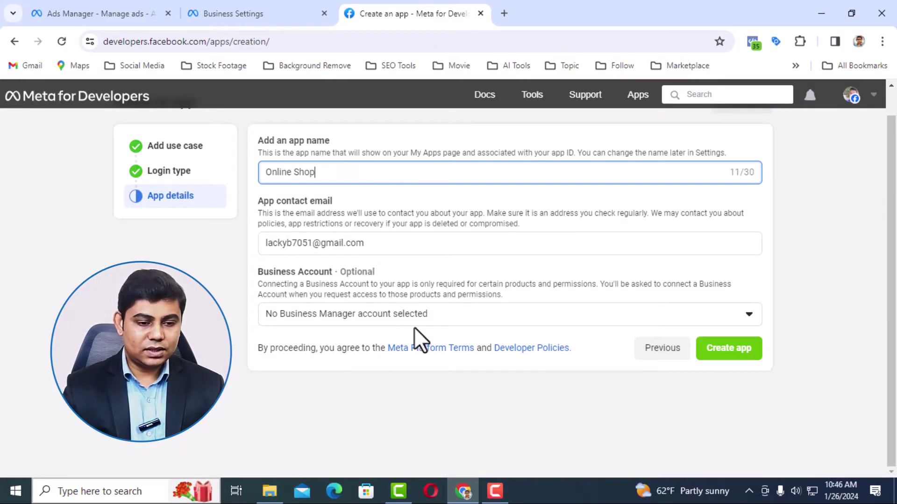
{"action": "left_click", "coordinate": [464, 319]}
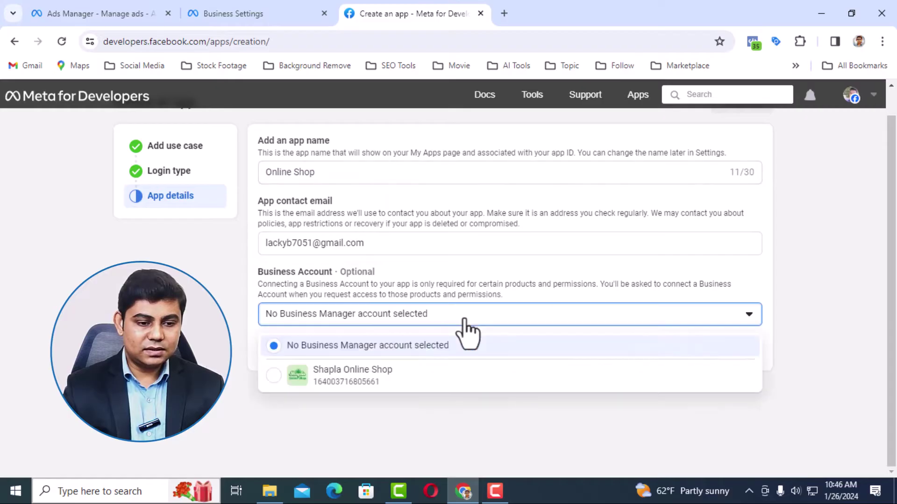
{"action": "left_click", "coordinate": [393, 378]}
{"action": "left_click", "coordinate": [729, 357]}
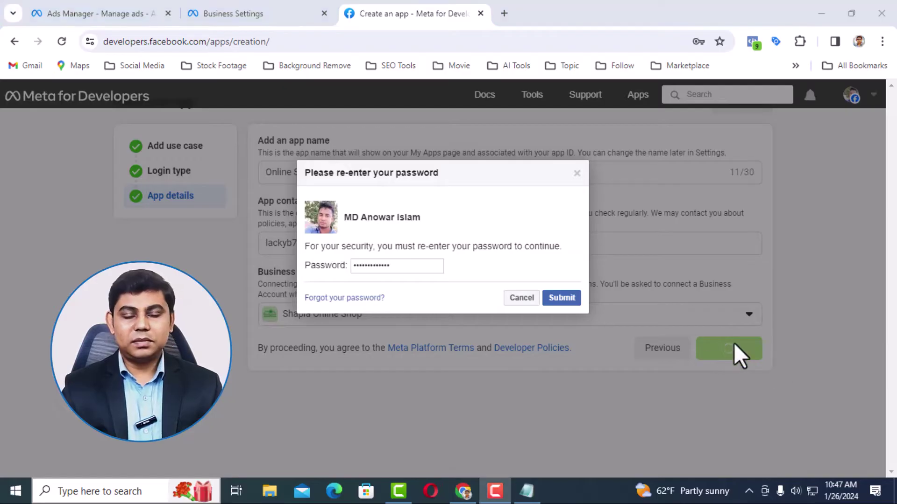
{"action": "left_click", "coordinate": [564, 299]}
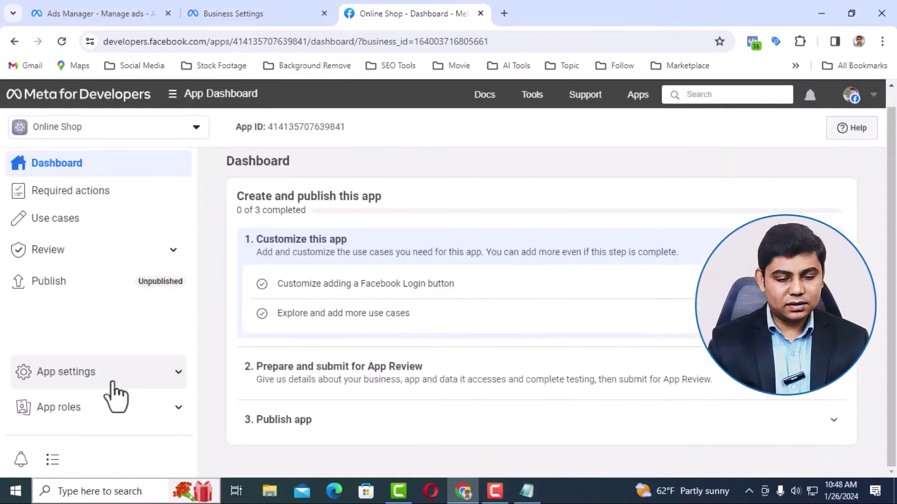
Open the app's basic settings and choose Business and pages as the category
{"action": "left_click", "coordinate": [110, 374]}
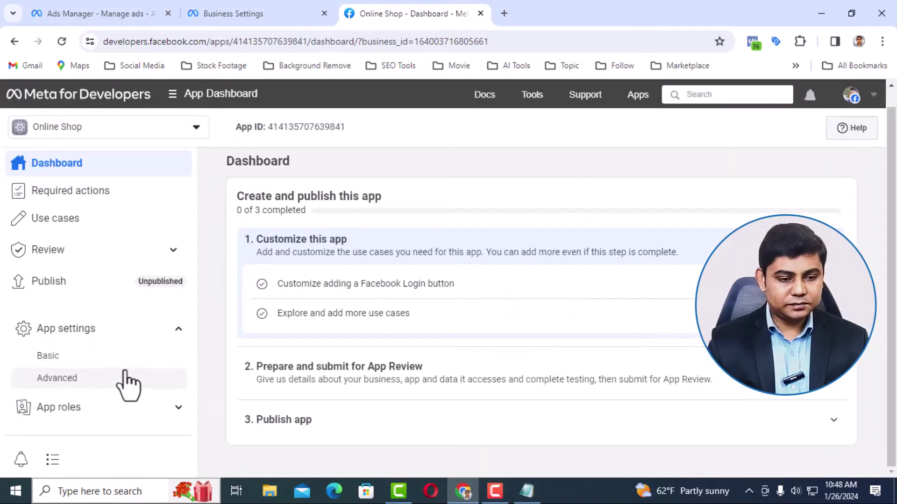
{"action": "left_click", "coordinate": [56, 357]}
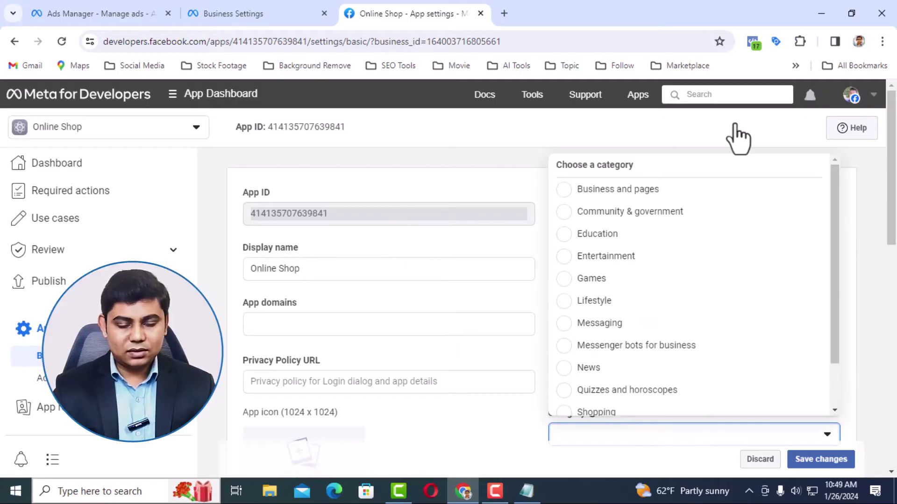
{"action": "left_click", "coordinate": [630, 201]}
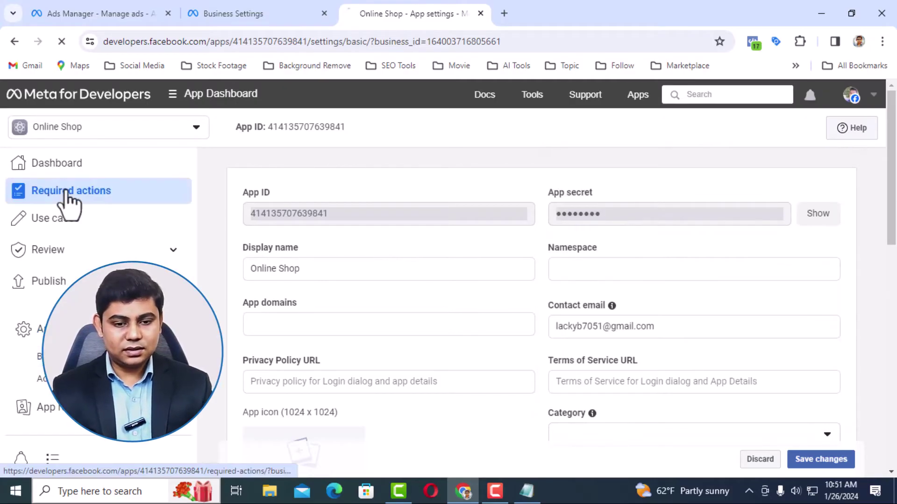
Check the app's required actions and open the verification section of its review
{"action": "left_click", "coordinate": [70, 202]}
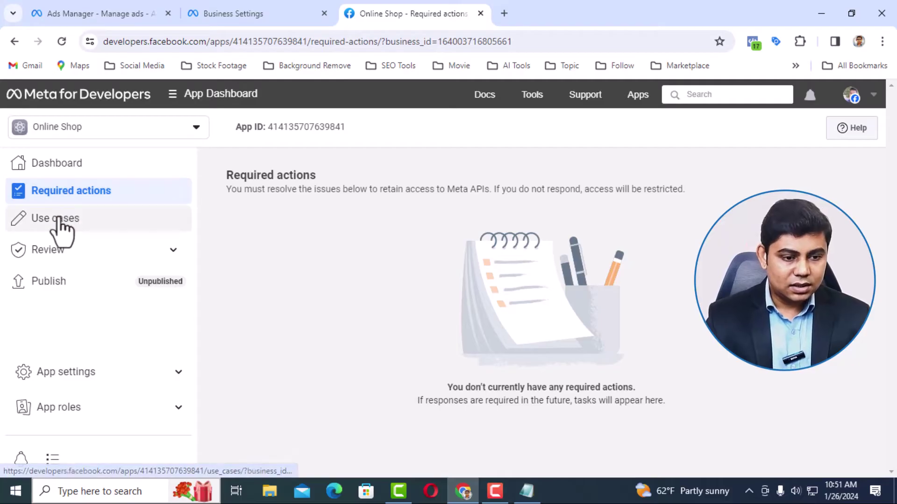
{"action": "left_click", "coordinate": [64, 252]}
{"action": "scroll", "coordinate": [73, 254], "scroll_direction": "down", "scroll_amount": 1}
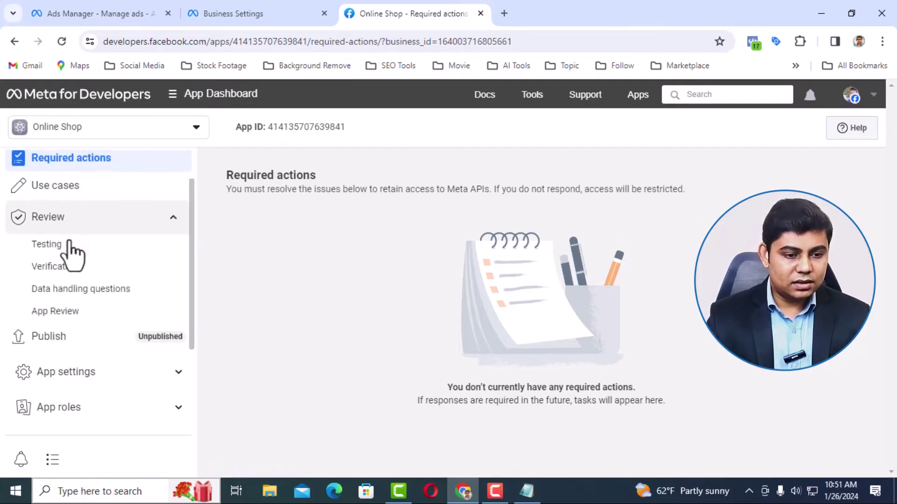
{"action": "left_click", "coordinate": [69, 267]}
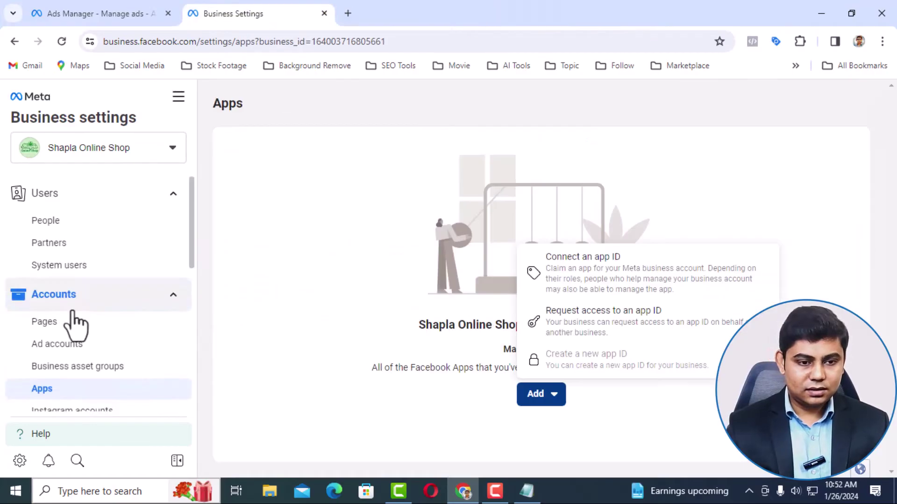
Open the business info in Business settings and view the details of the business verification status
{"action": "scroll", "coordinate": [74, 321], "scroll_direction": "down", "scroll_amount": 4}
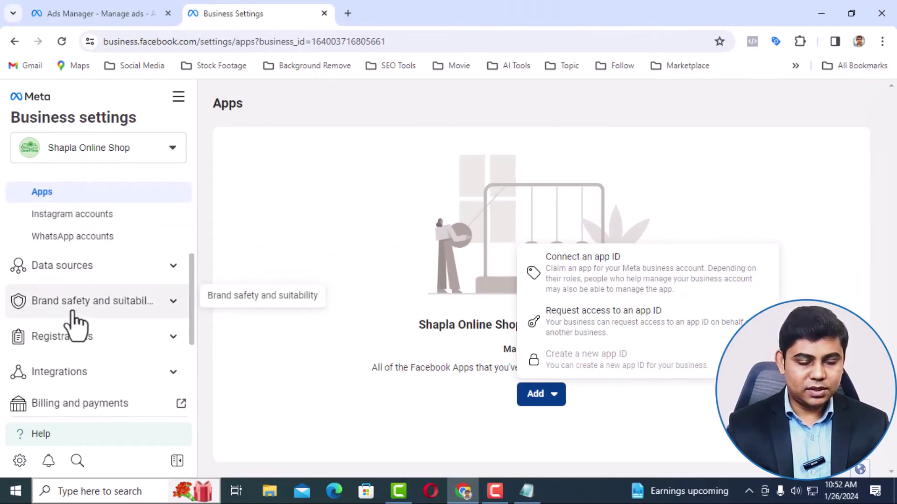
{"action": "scroll", "coordinate": [74, 322], "scroll_direction": "down", "scroll_amount": 3}
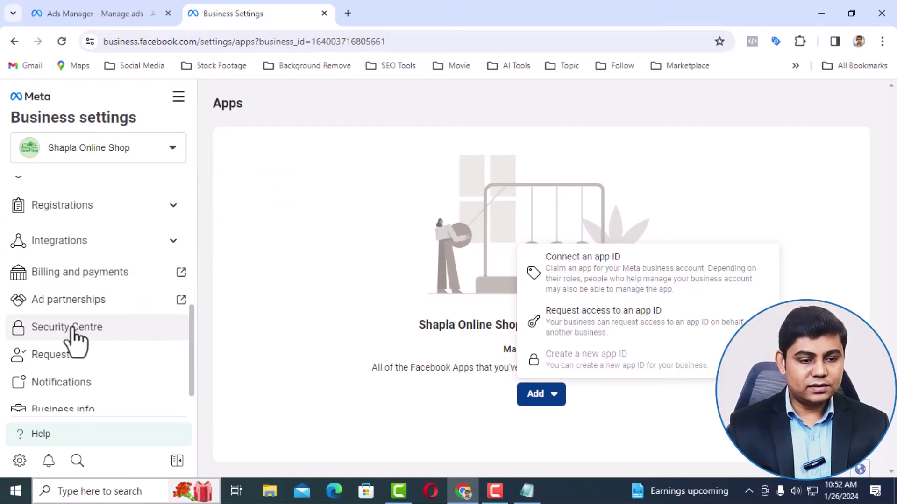
{"action": "scroll", "coordinate": [99, 356], "scroll_direction": "down", "scroll_amount": 1}
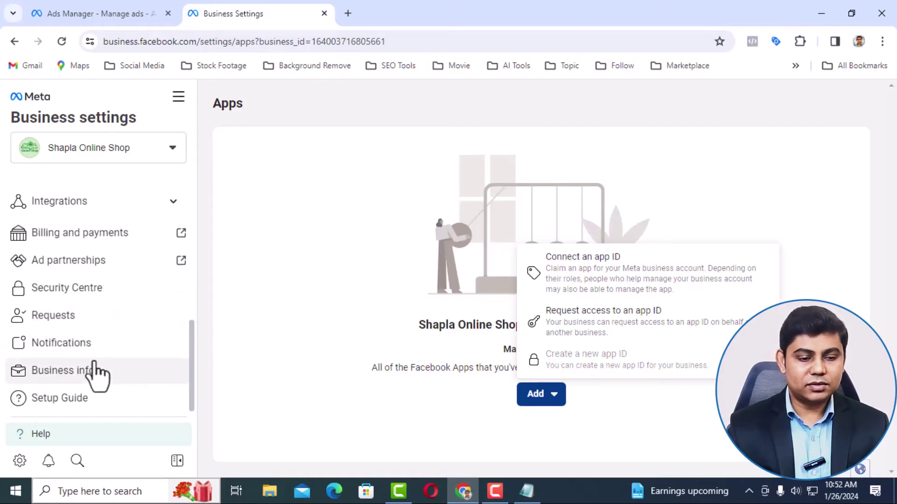
{"action": "left_click", "coordinate": [92, 371]}
{"action": "scroll", "coordinate": [486, 220], "scroll_direction": "down", "scroll_amount": 5}
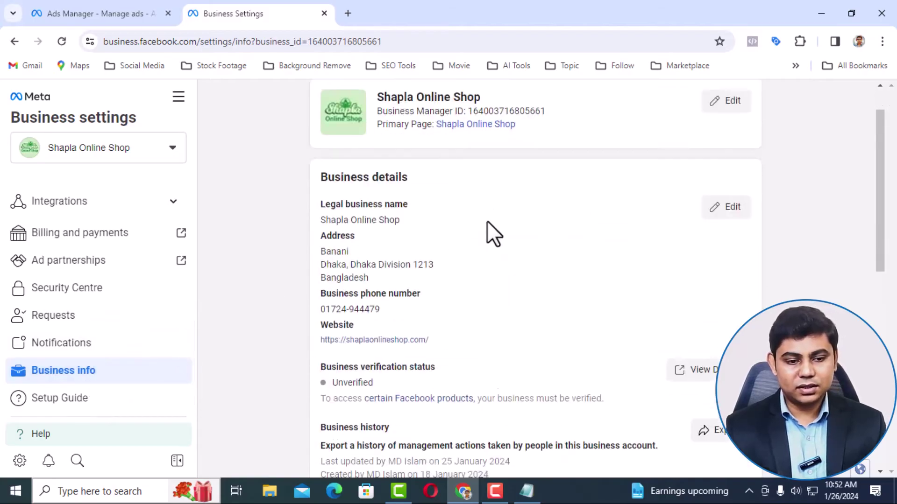
{"action": "scroll", "coordinate": [486, 221], "scroll_direction": "down", "scroll_amount": 2}
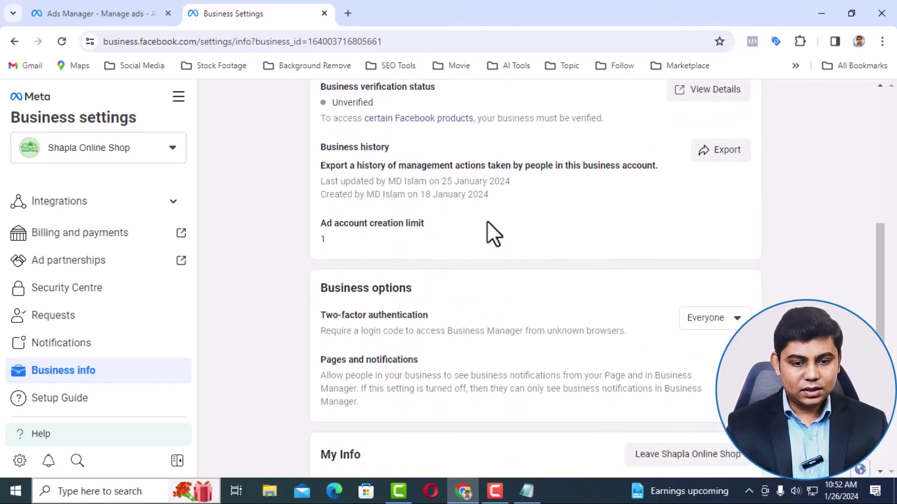
{"action": "scroll", "coordinate": [487, 221], "scroll_direction": "up", "scroll_amount": 3}
{"action": "left_click", "coordinate": [707, 229]}
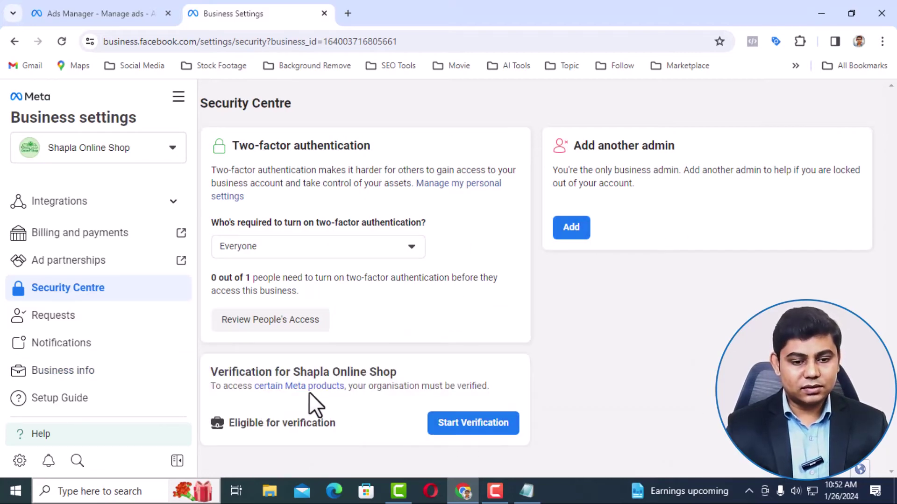
Start verification of Shapla Online Shop, confirm Bangladesh as the country and continue with the prefilled business details
{"action": "left_click", "coordinate": [466, 425]}
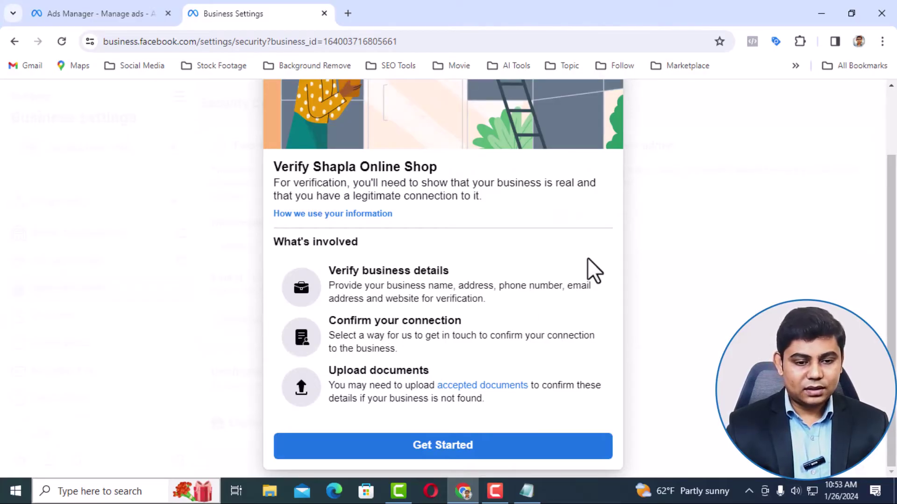
{"action": "left_click", "coordinate": [449, 449]}
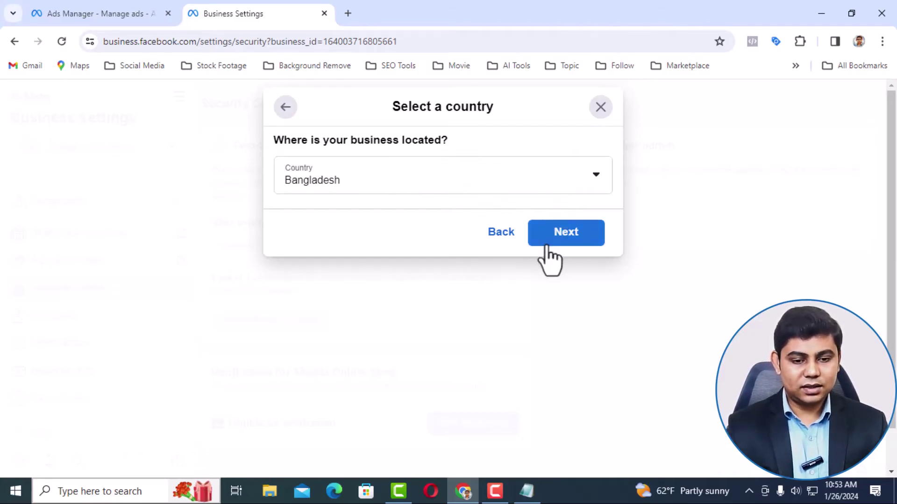
{"action": "left_click", "coordinate": [566, 234]}
{"action": "scroll", "coordinate": [420, 254], "scroll_direction": "down", "scroll_amount": 1}
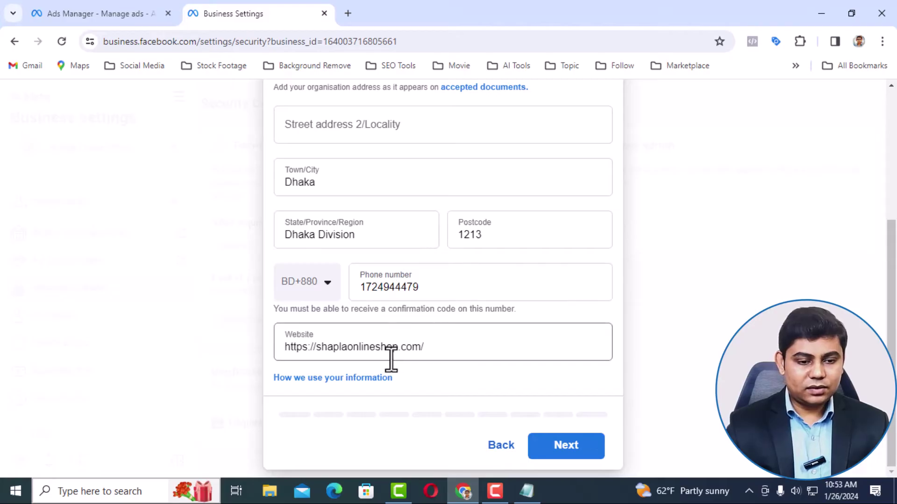
{"action": "left_click", "coordinate": [572, 461]}
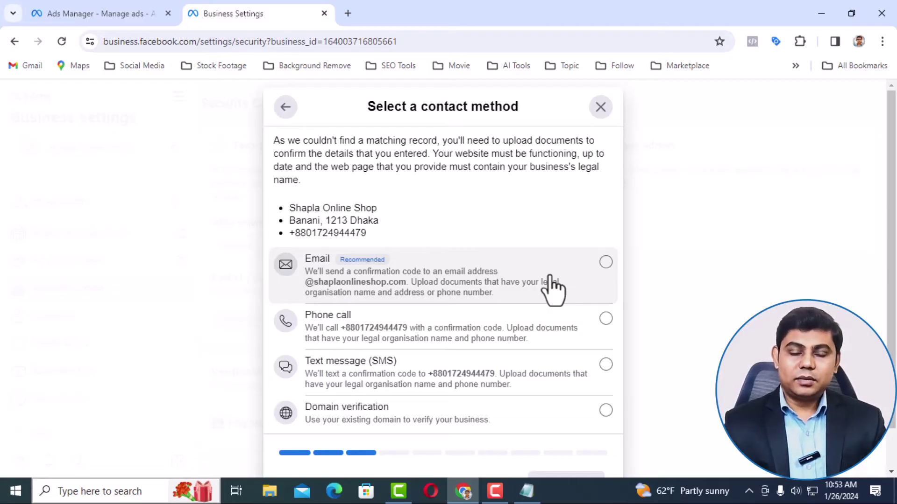
Continue with Email as the contact method and review the document types accepted for verifying the legal business name
{"action": "left_click", "coordinate": [606, 262]}
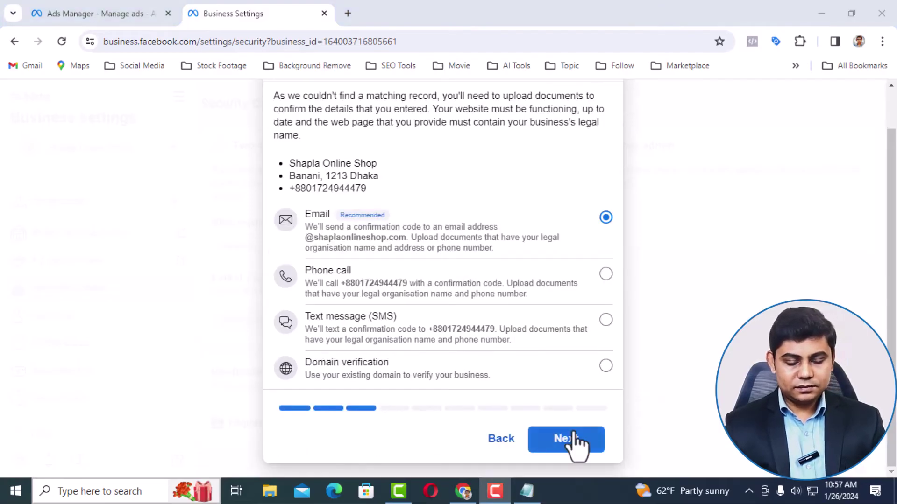
{"action": "left_click", "coordinate": [575, 442]}
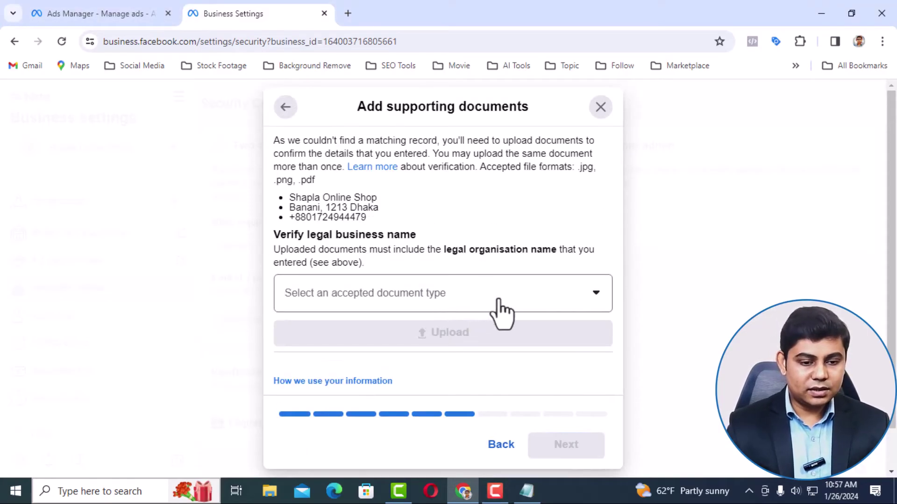
{"action": "left_click", "coordinate": [498, 302]}
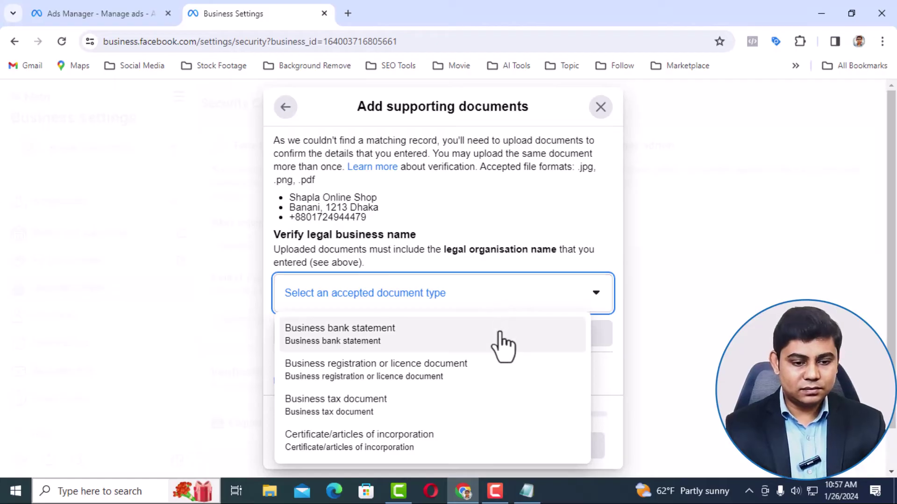
{"action": "scroll", "coordinate": [502, 345], "scroll_direction": "down", "scroll_amount": 1}
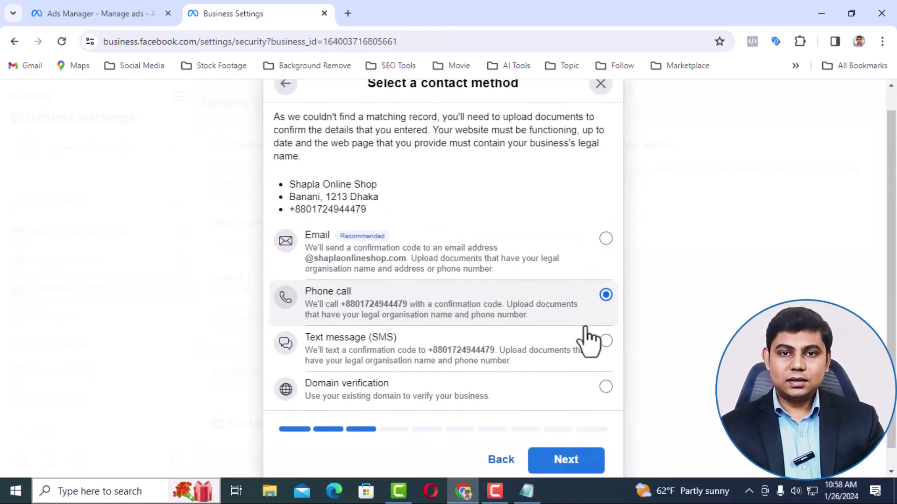
Continue with Phone call as the contact method and open the choice of accepted document types for the legal business name
{"action": "scroll", "coordinate": [587, 374], "scroll_direction": "down", "scroll_amount": 1}
{"action": "left_click", "coordinate": [566, 439]}
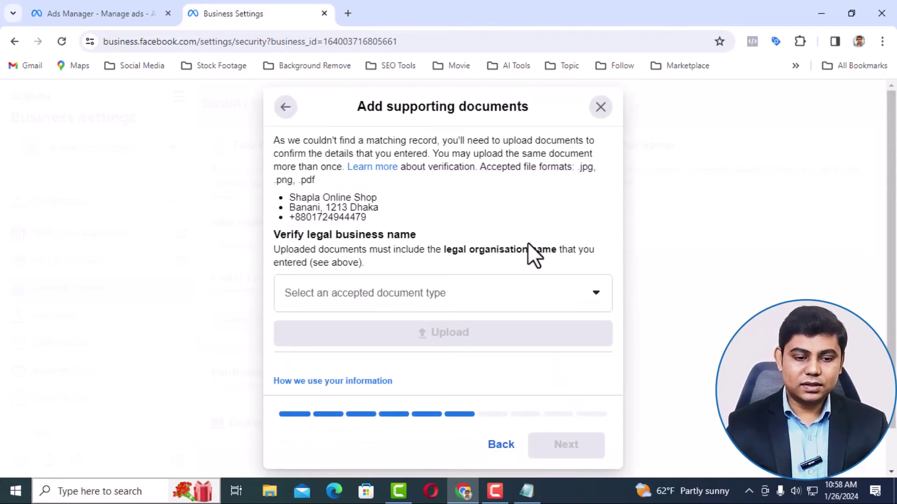
{"action": "left_click", "coordinate": [565, 290]}
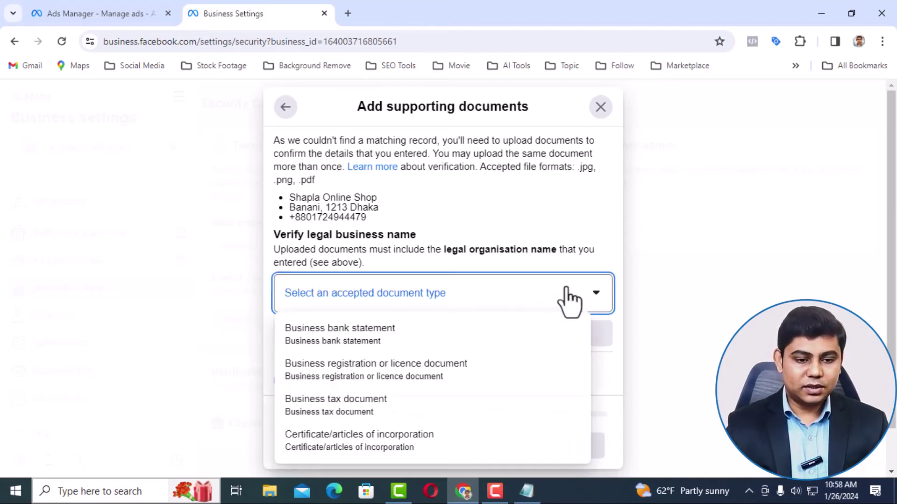